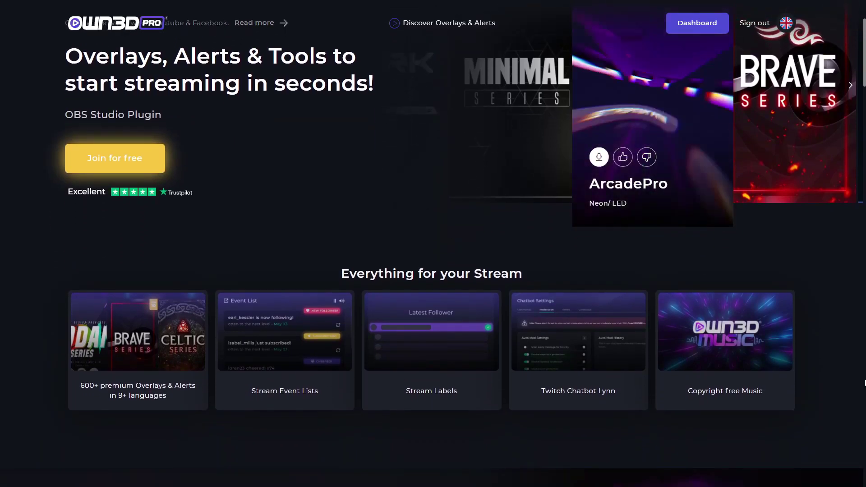
pyautogui.scroll(-4, 865, 382)
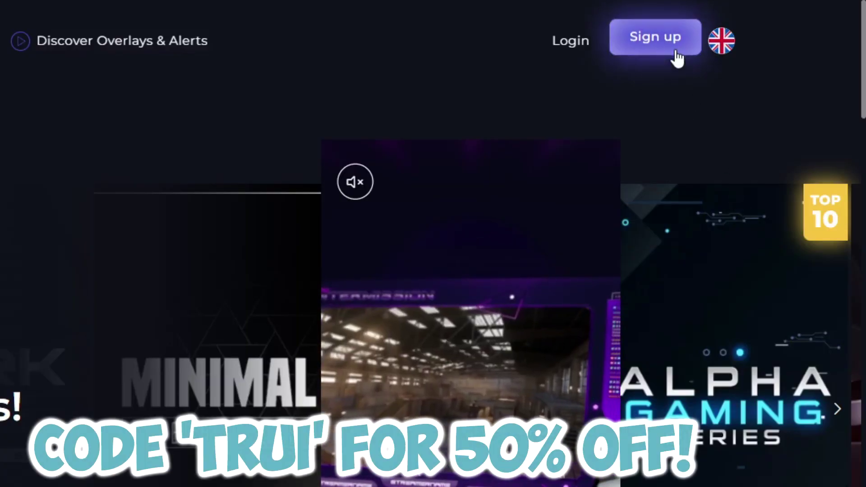
# - Open the Filters dialog for Video Capture Device 2 and move it aside
pyautogui.click(675, 54)
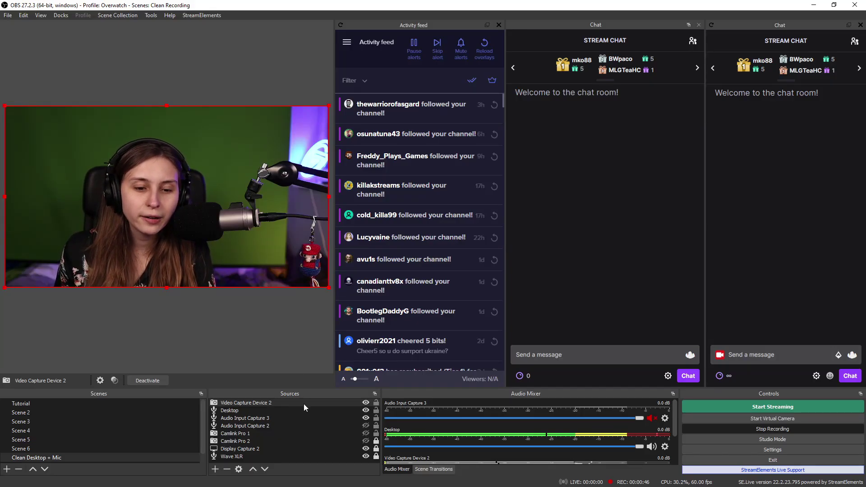
pyautogui.rightClick(304, 403)
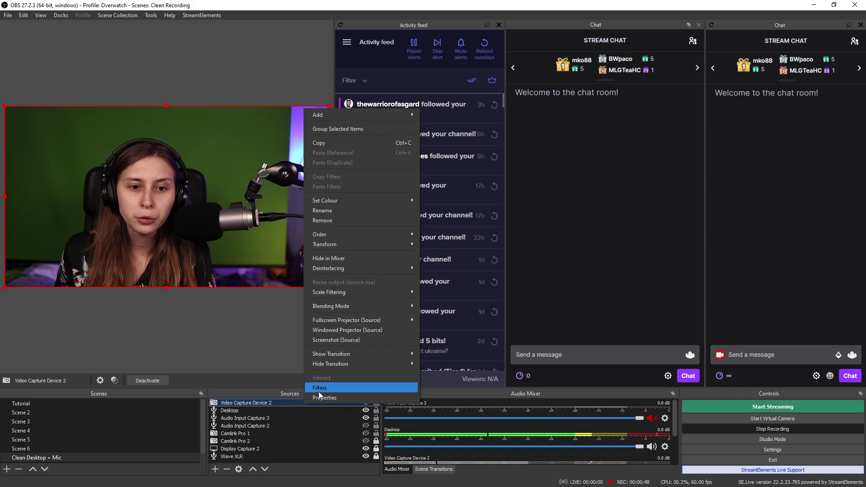
pyautogui.click(319, 391)
pyautogui.moveTo(419, 84); pyautogui.dragTo(548, 67)
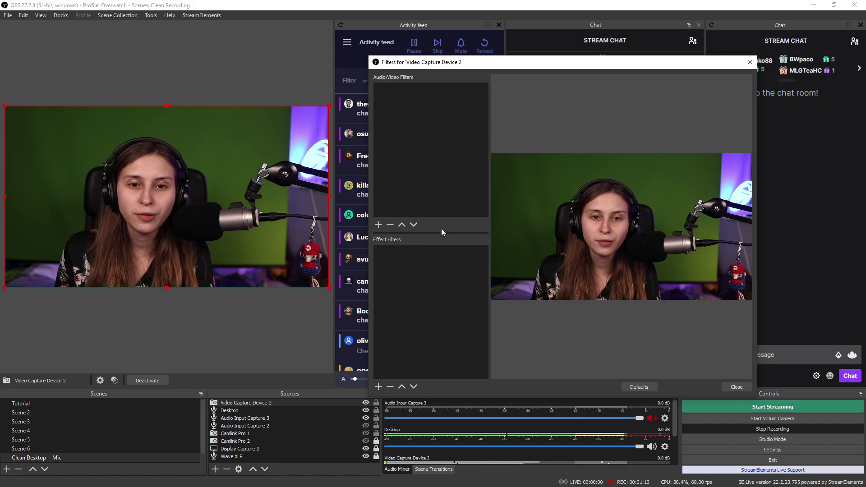
# - Bring up the list of available Effect Filters, skipping the audio/video filters
pyautogui.click(379, 224)
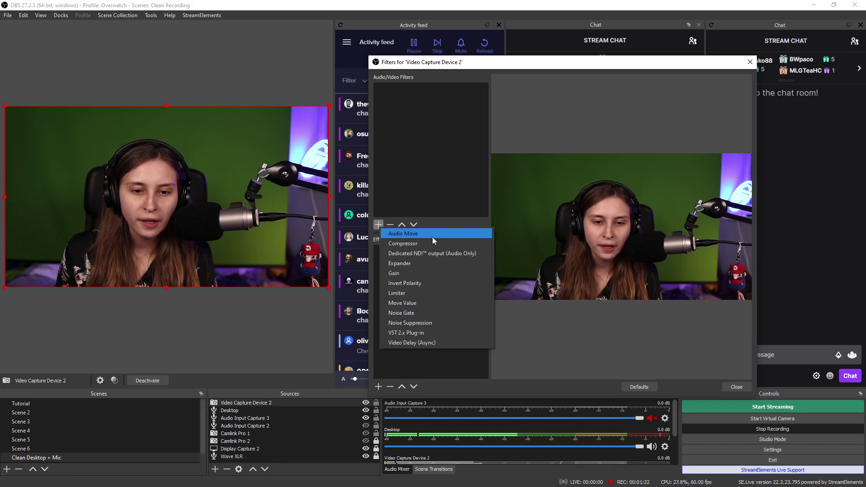
pyautogui.click(433, 164)
pyautogui.click(382, 386)
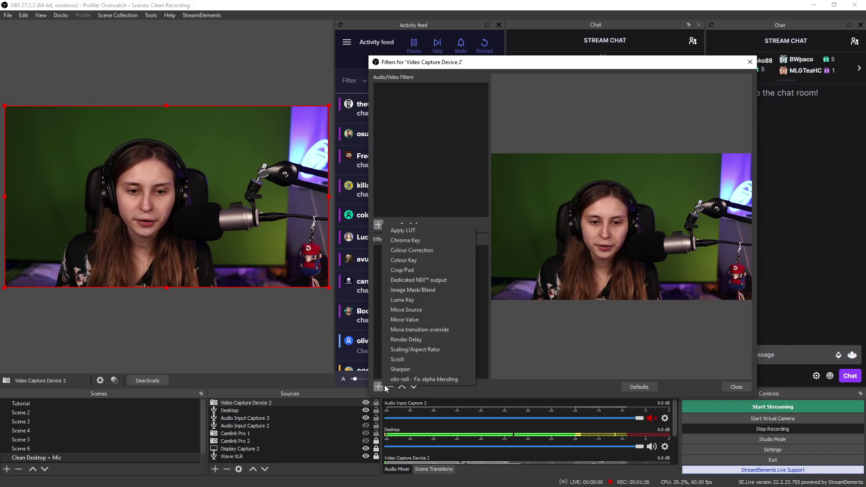
# - Add a Chroma Key effect filter to the webcam and temporarily disable it
pyautogui.click(436, 239)
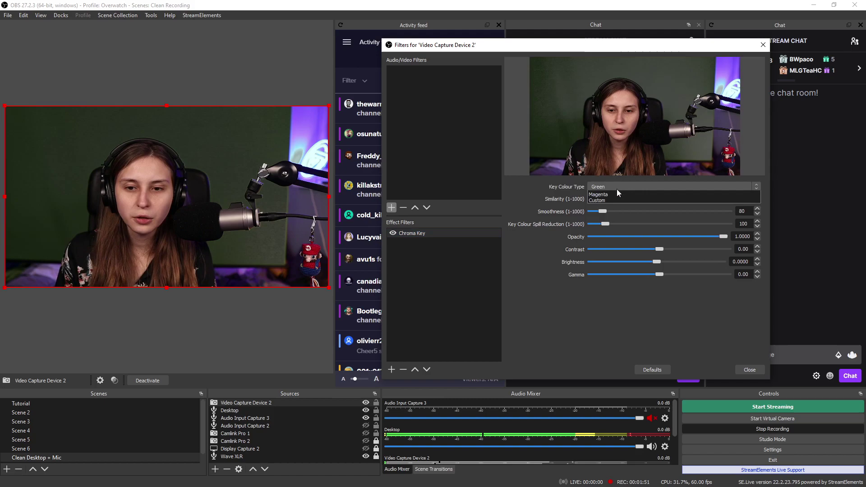
pyautogui.click(616, 189)
pyautogui.click(616, 189)
pyautogui.click(393, 233)
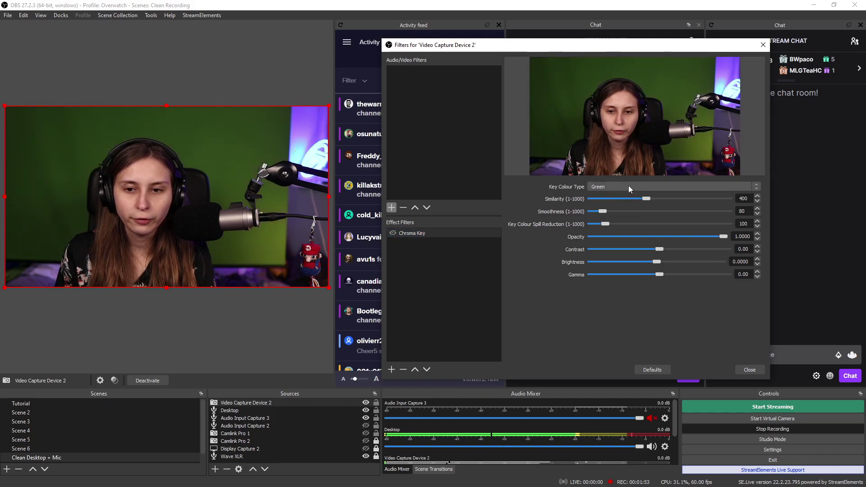
# - Set the key colour type to Custom, sampling the green screen as #667926
pyautogui.click(727, 189)
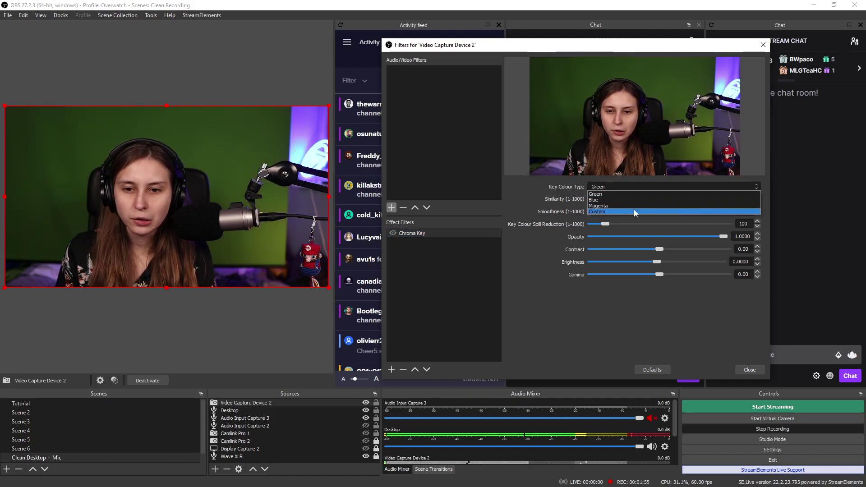
pyautogui.click(634, 209)
pyautogui.click(700, 199)
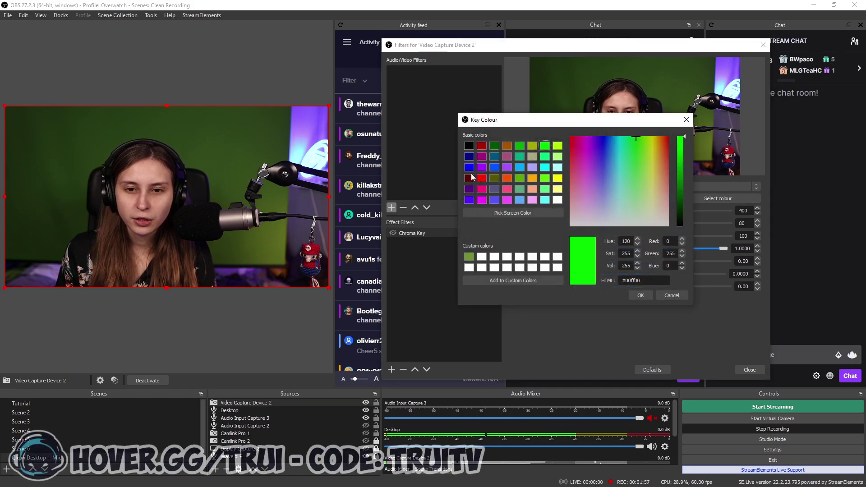
pyautogui.click(518, 213)
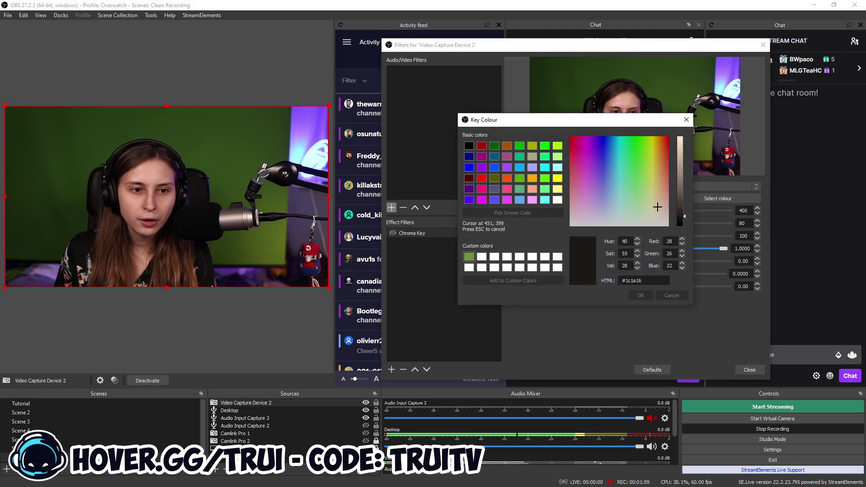
pyautogui.click(264, 240)
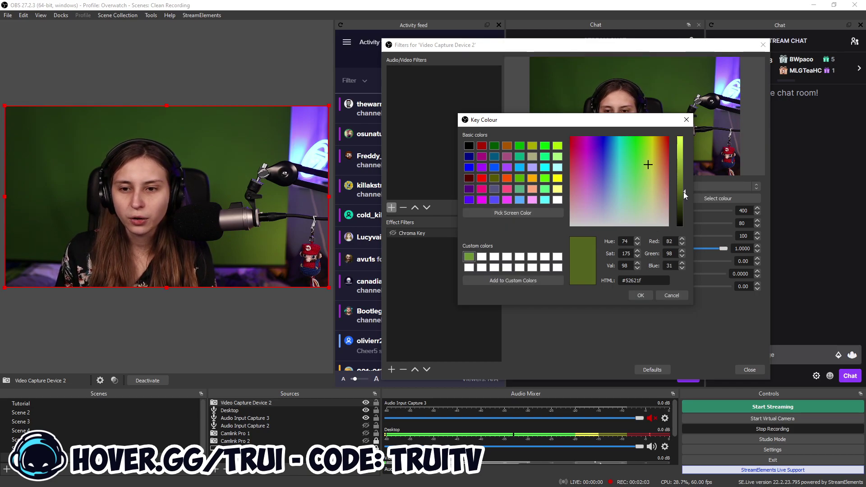
pyautogui.moveTo(684, 191); pyautogui.dragTo(683, 182)
pyautogui.click(641, 295)
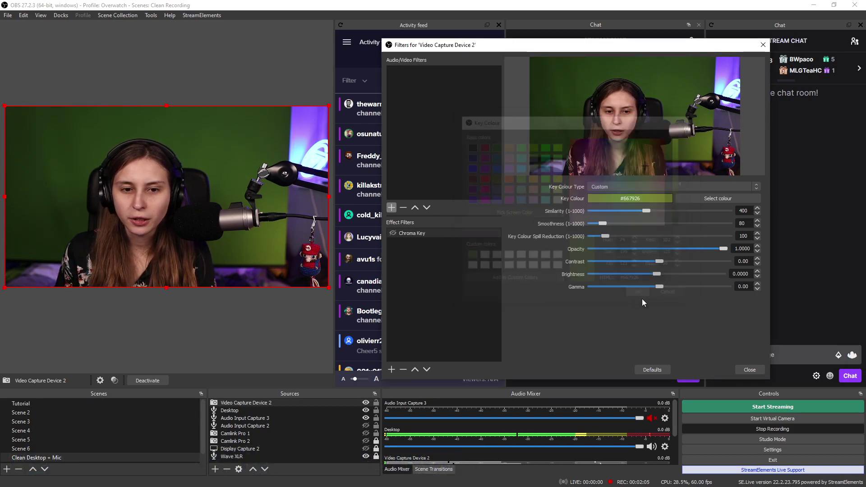
# - Re-enable the Chroma Key and bring Similarity down to 100
pyautogui.click(393, 233)
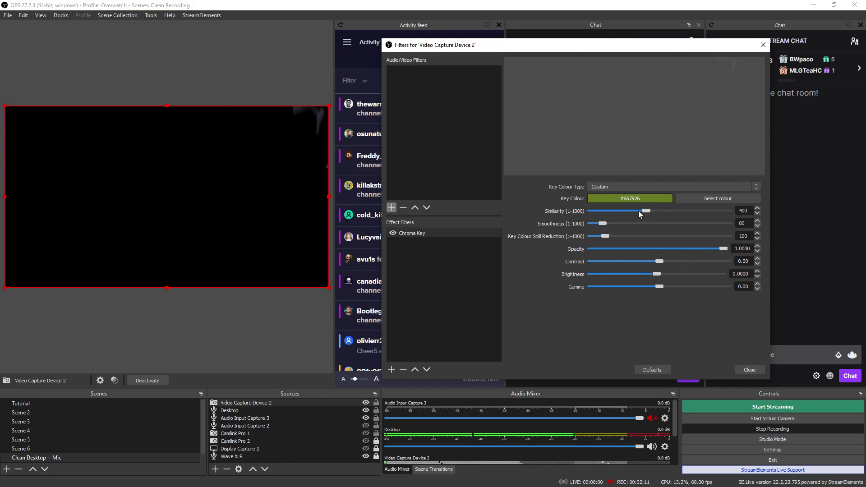
pyautogui.moveTo(638, 210); pyautogui.dragTo(594, 216)
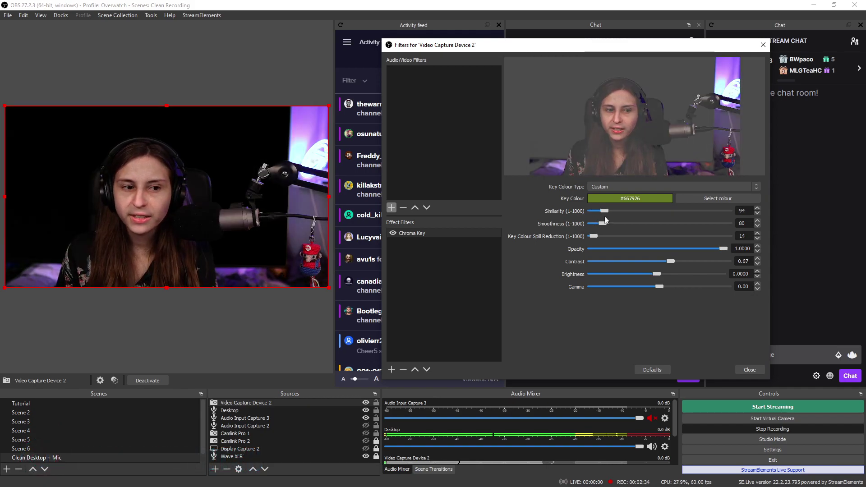
pyautogui.moveTo(604, 216); pyautogui.dragTo(605, 215)
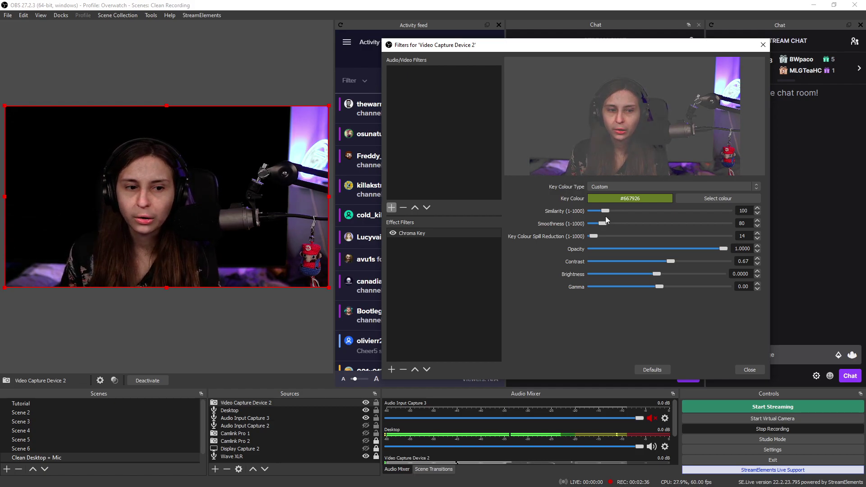
# - Change the key colour to #599F18 and raise Similarity to 176
pyautogui.click(711, 195)
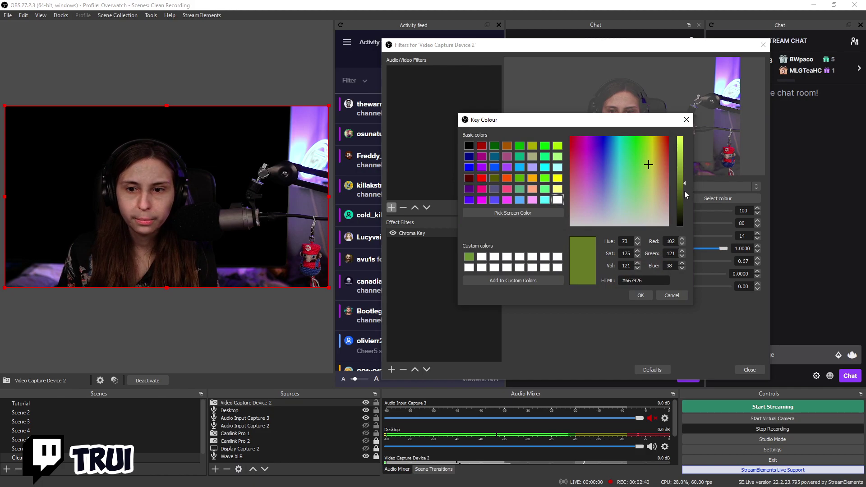
pyautogui.moveTo(683, 191); pyautogui.dragTo(686, 172)
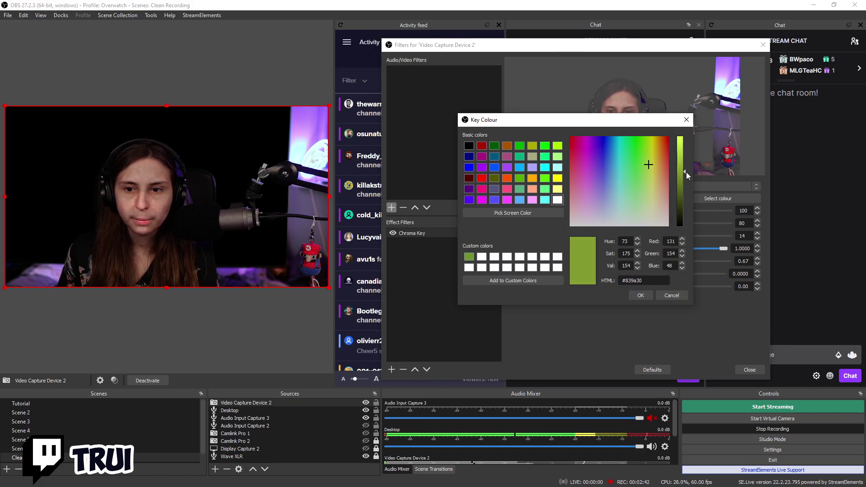
pyautogui.click(641, 295)
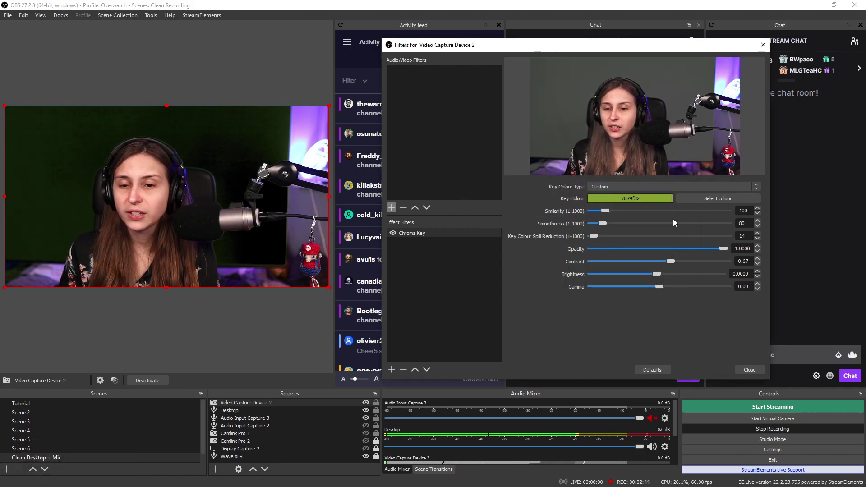
pyautogui.click(717, 199)
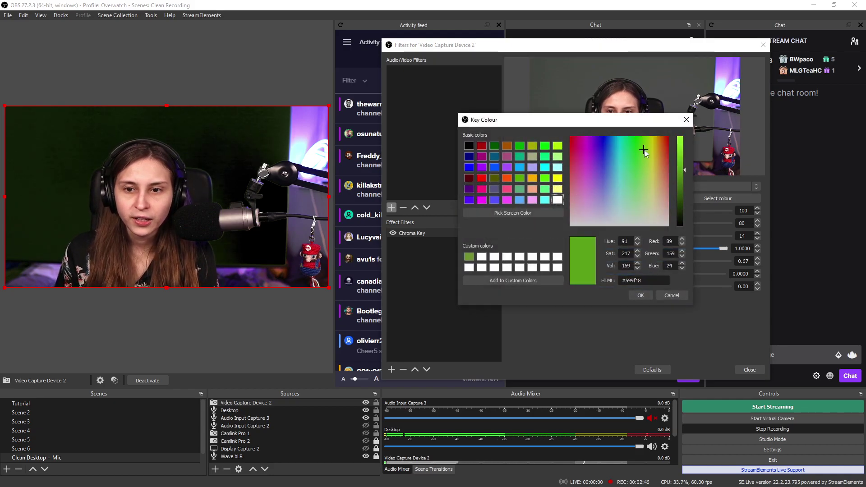
pyautogui.press('Return')
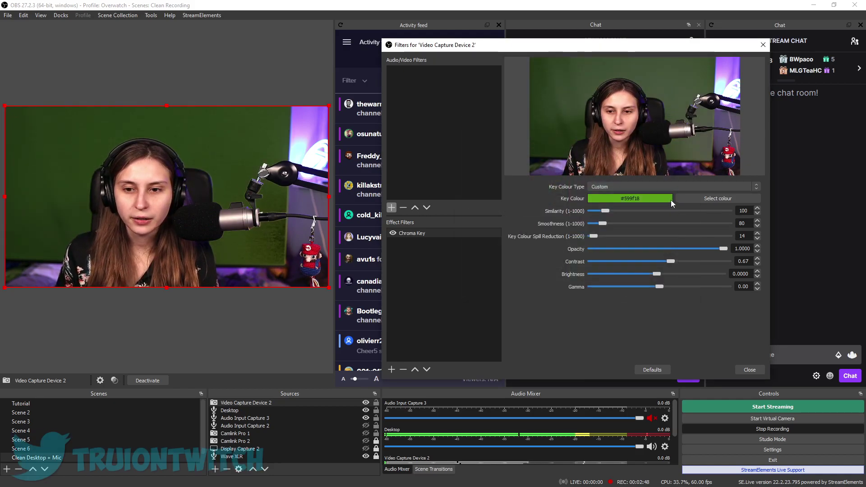
pyautogui.moveTo(609, 208); pyautogui.dragTo(618, 209)
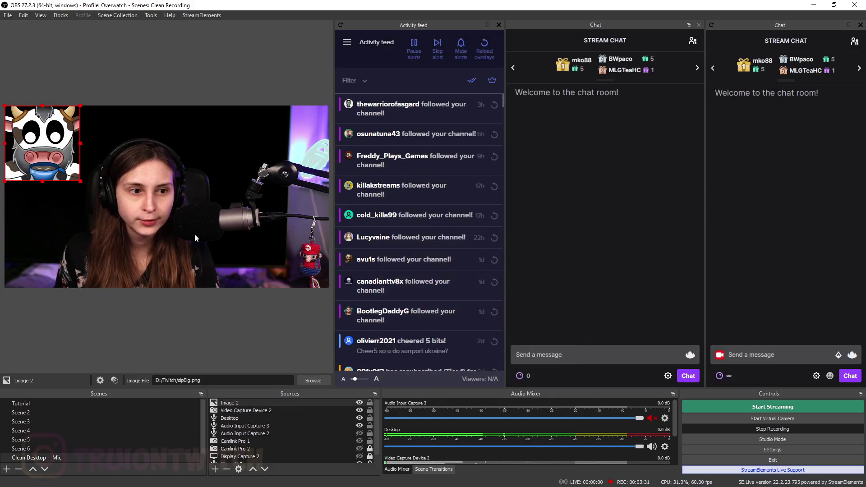
# - Stretch the cow image across the canvas and move Image 2 below Video Capture Device 2
pyautogui.moveTo(83, 182); pyautogui.dragTo(319, 348)
pyautogui.moveTo(199, 209); pyautogui.dragTo(202, 192)
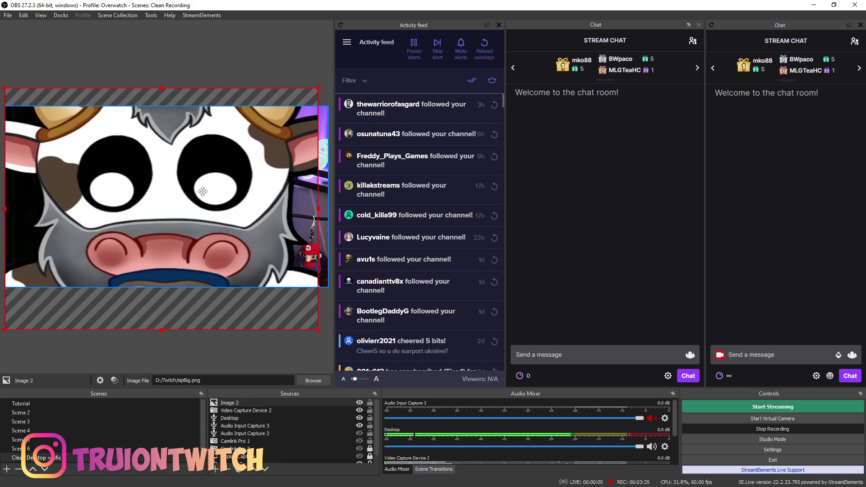
pyautogui.moveTo(269, 404); pyautogui.dragTo(240, 417)
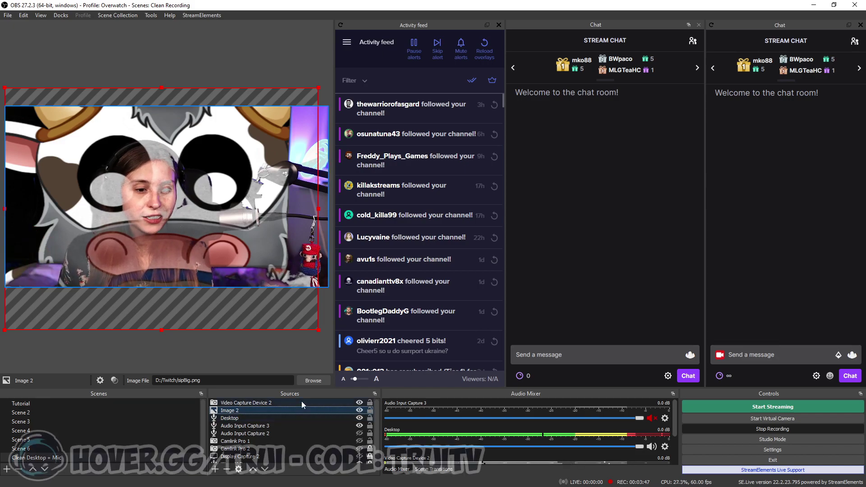
# - Reopen the webcam's filters and show the Chroma Key settings
pyautogui.rightClick(332, 402)
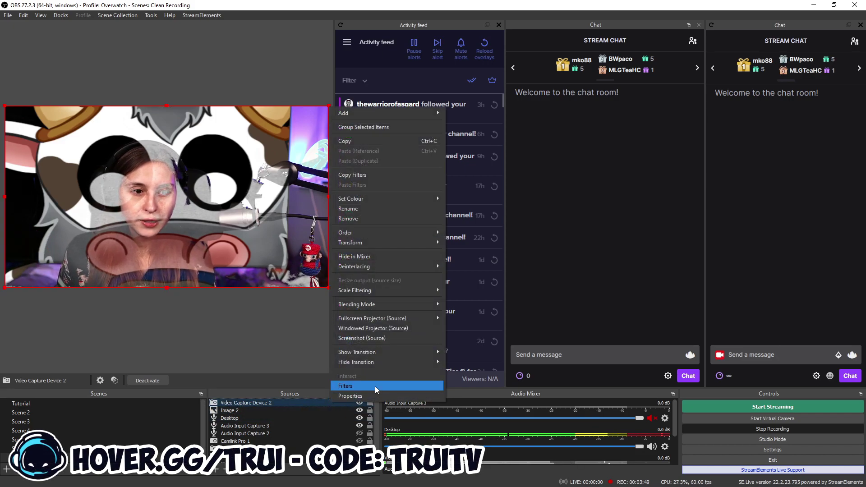
pyautogui.click(374, 386)
pyautogui.moveTo(485, 80); pyautogui.dragTo(674, 44)
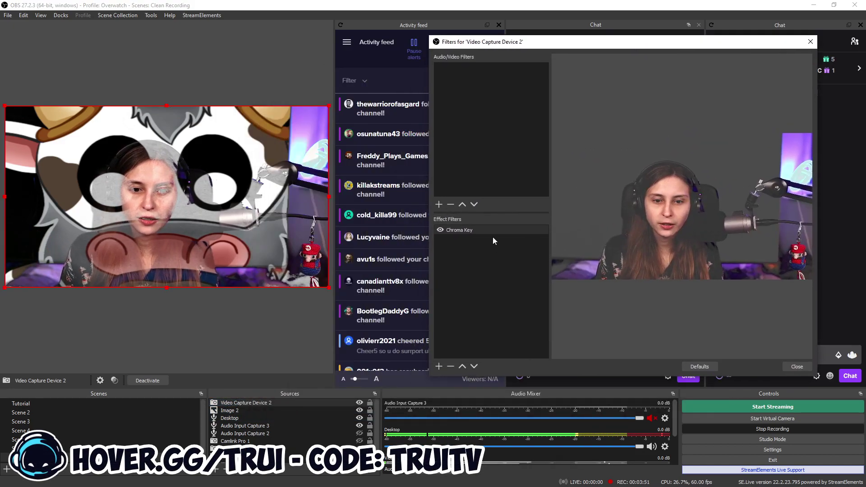
pyautogui.click(492, 235)
pyautogui.moveTo(658, 242); pyautogui.dragTo(658, 241)
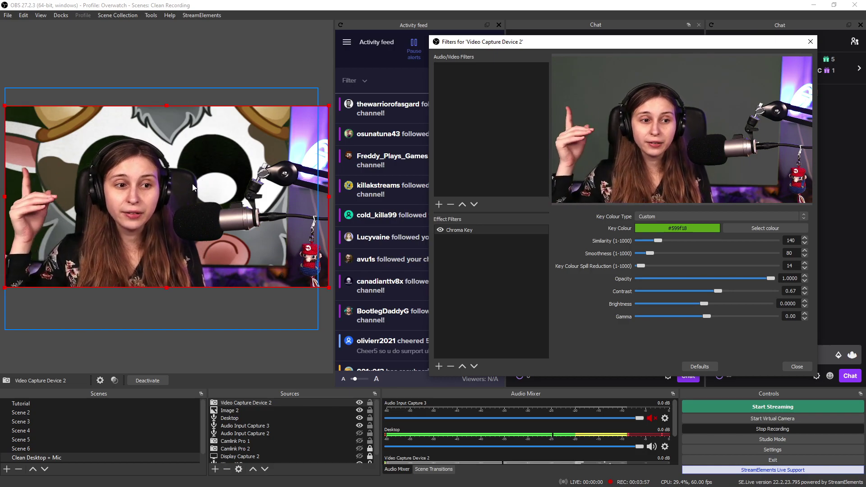
# - Pick key colour #479F21 and tune Similarity to 137, comparing with the filter off
pyautogui.click(785, 228)
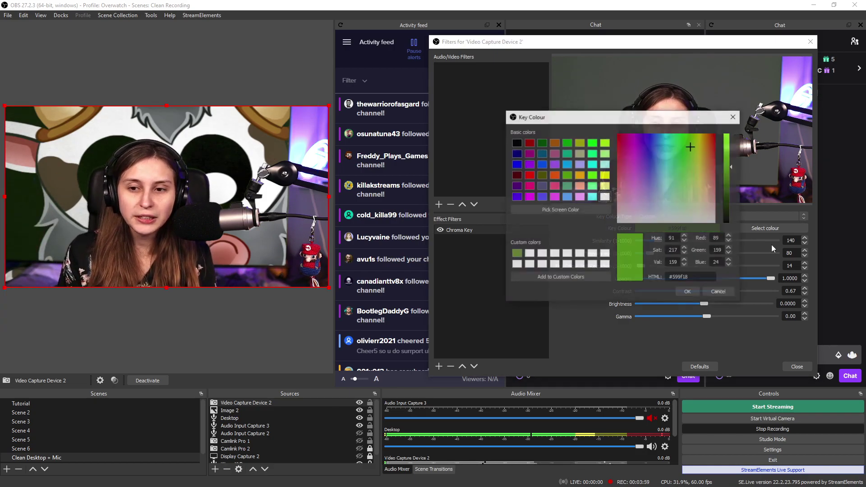
pyautogui.click(688, 293)
pyautogui.moveTo(662, 240); pyautogui.dragTo(661, 242)
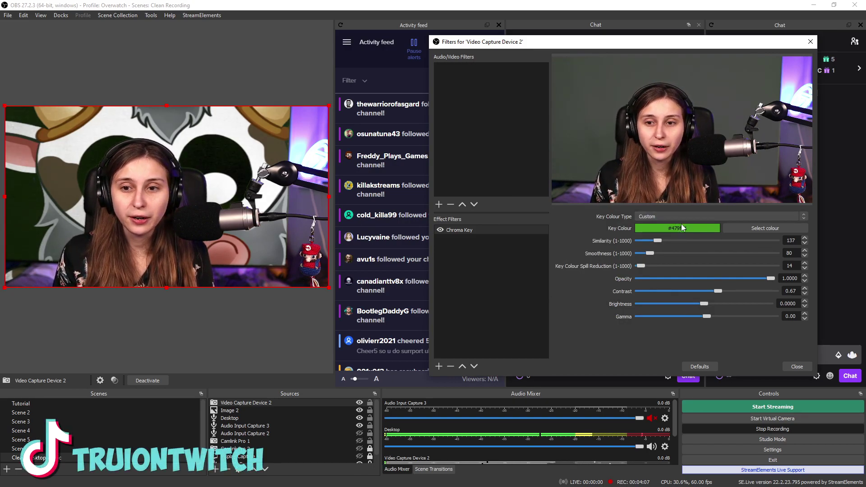
pyautogui.click(440, 230)
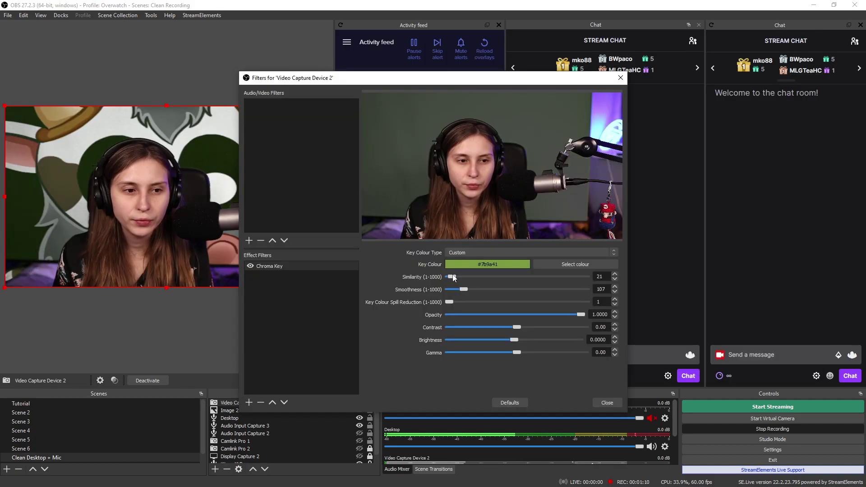
pyautogui.moveTo(453, 278); pyautogui.dragTo(465, 293)
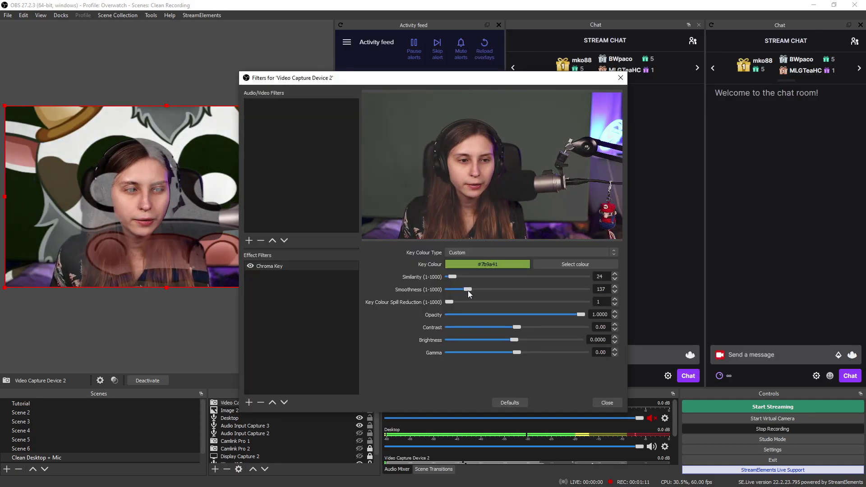
pyautogui.click(608, 403)
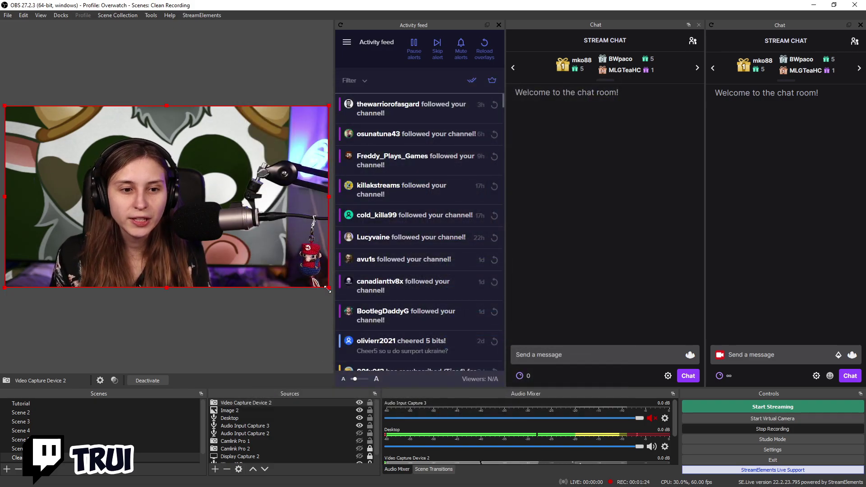
# - Shrink the webcam and crop its left and right sides into a small frame
pyautogui.moveTo(323, 286); pyautogui.dragTo(287, 267)
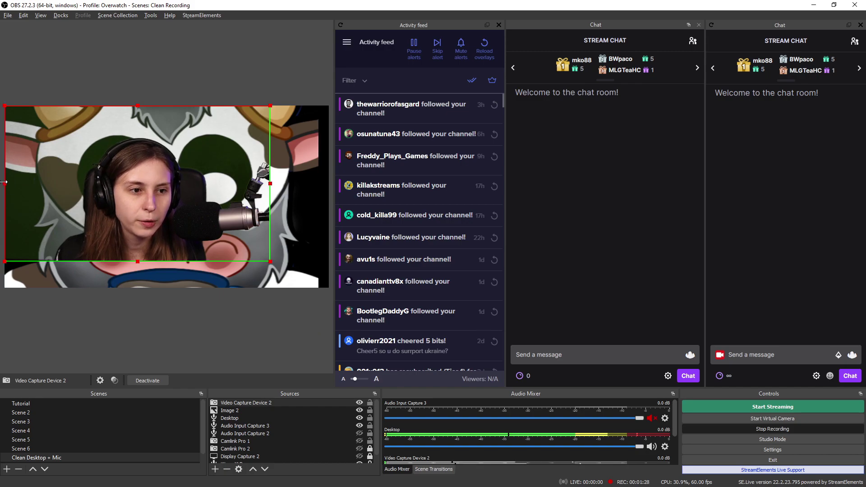
pyautogui.moveTo(4, 182); pyautogui.dragTo(55, 184)
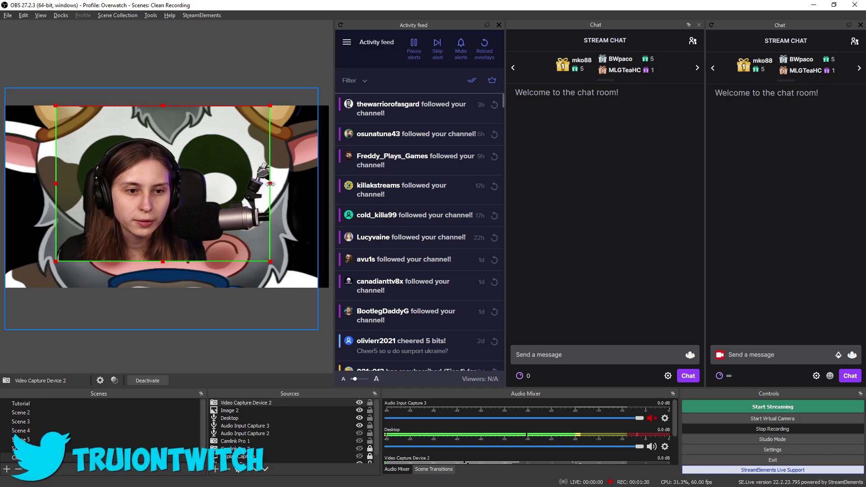
pyautogui.moveTo(270, 184); pyautogui.dragTo(223, 186)
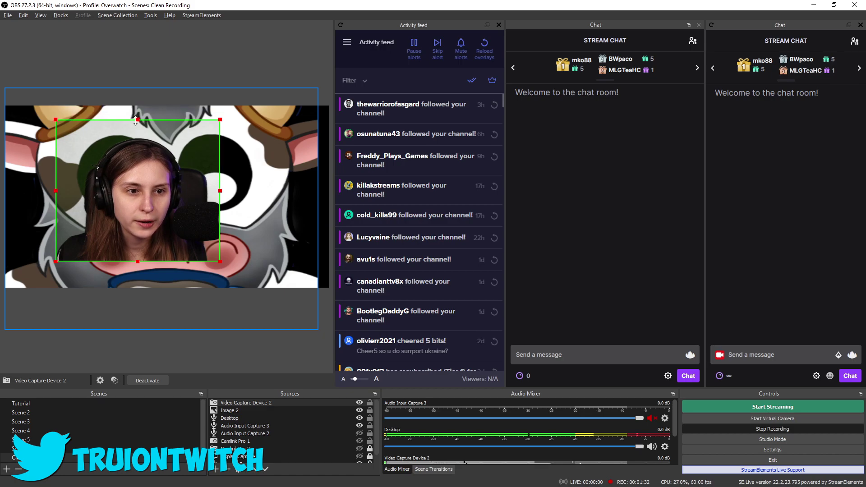
pyautogui.click(192, 207)
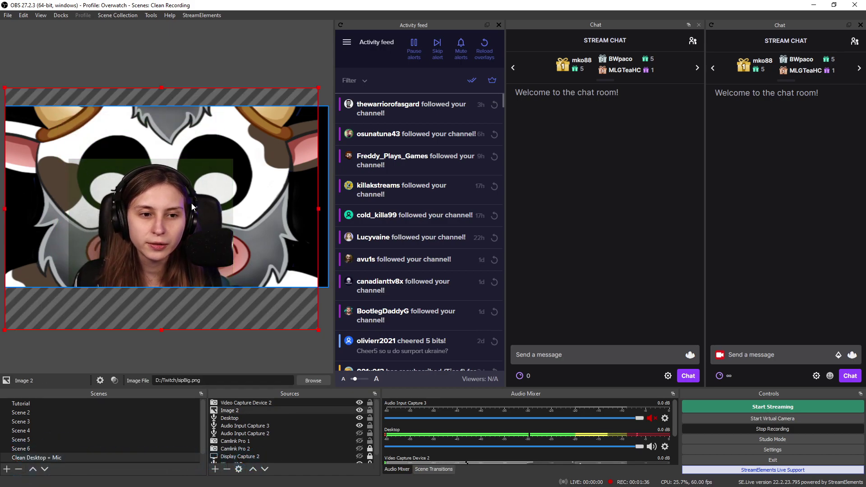
pyautogui.click(283, 441)
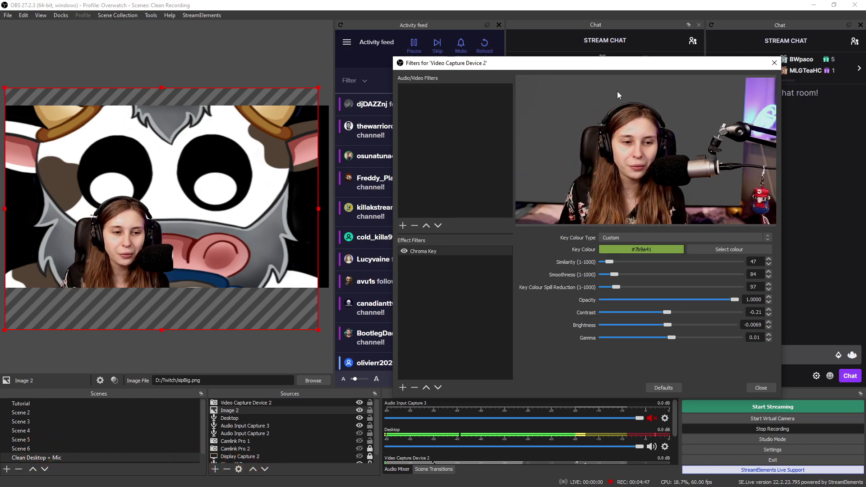
# - Reduce Chroma Key Similarity to 34 and Gamma to -0.21, keeping colour #7B9A41
pyautogui.moveTo(610, 262); pyautogui.dragTo(609, 263)
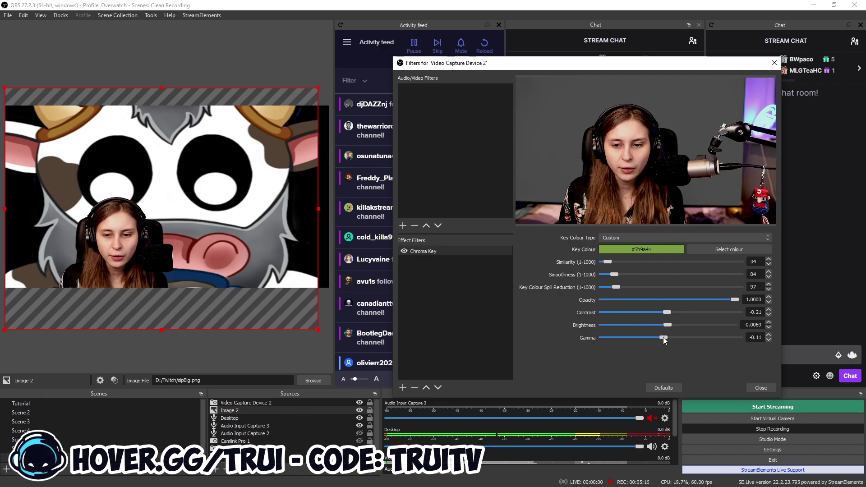
pyautogui.moveTo(664, 339)
pyautogui.mouseDown()
pyautogui.moveTo(618, 340)
pyautogui.moveTo(656, 344)
pyautogui.mouseUp()
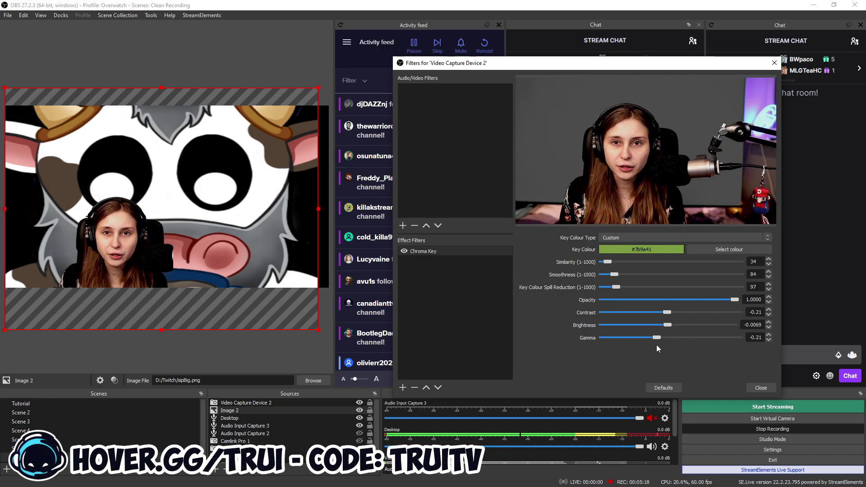